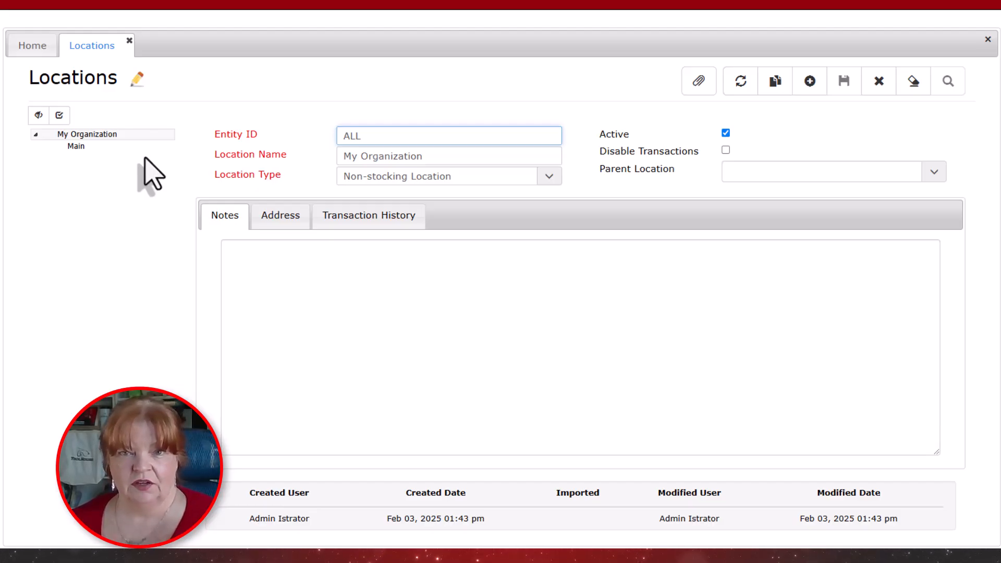
# Open the Main location under My Organization and view its settings.
pyautogui.click(89, 146)
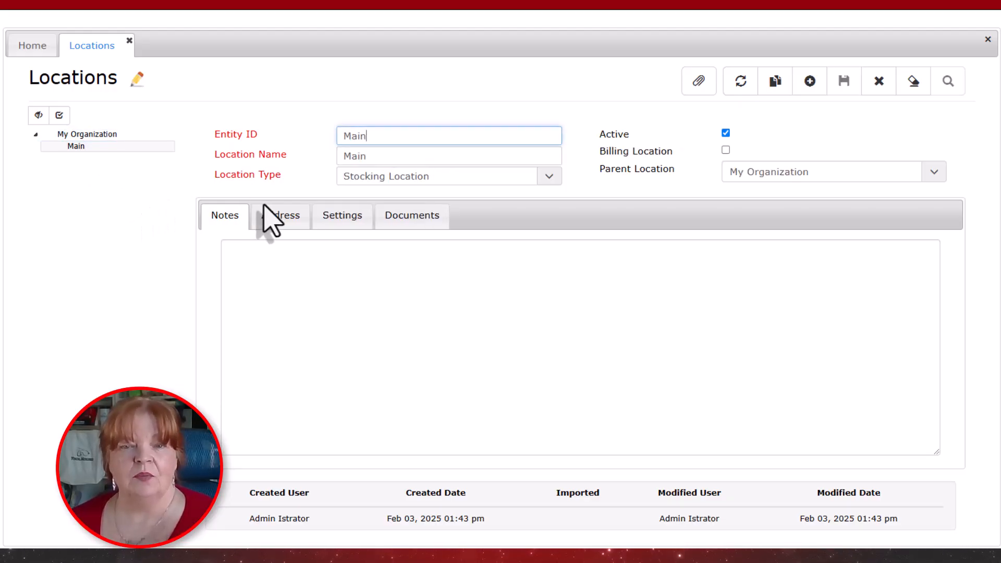
pyautogui.click(339, 221)
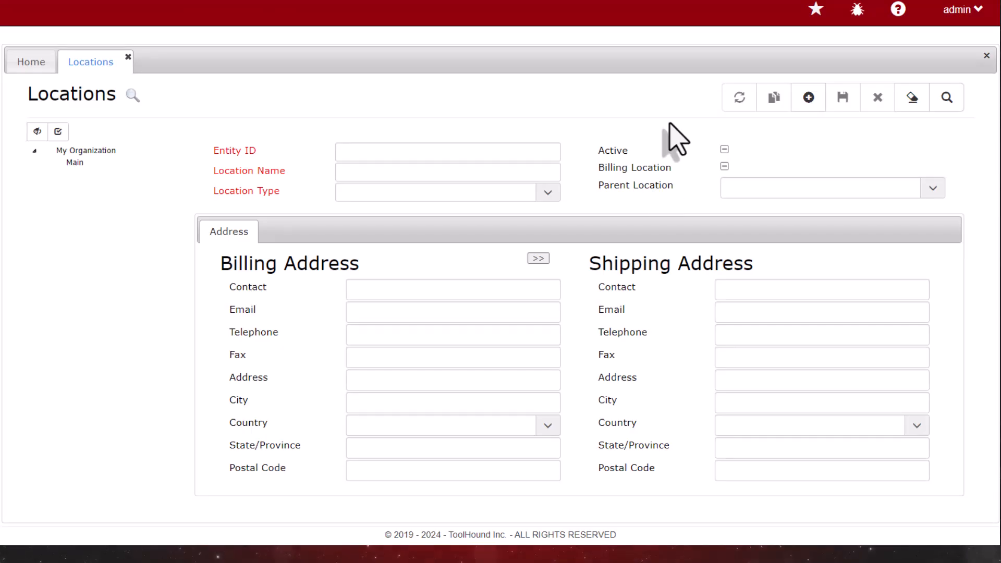
# Start a new location with Entity ID AUX and location name REMOTE CRIB.
pyautogui.click(808, 98)
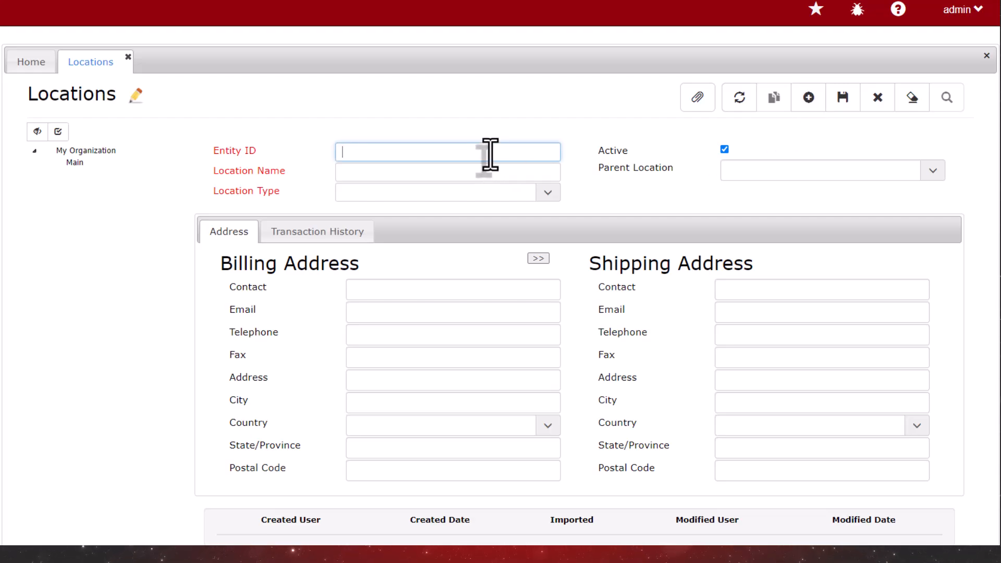
pyautogui.write('AUX')
pyautogui.press('Tab')
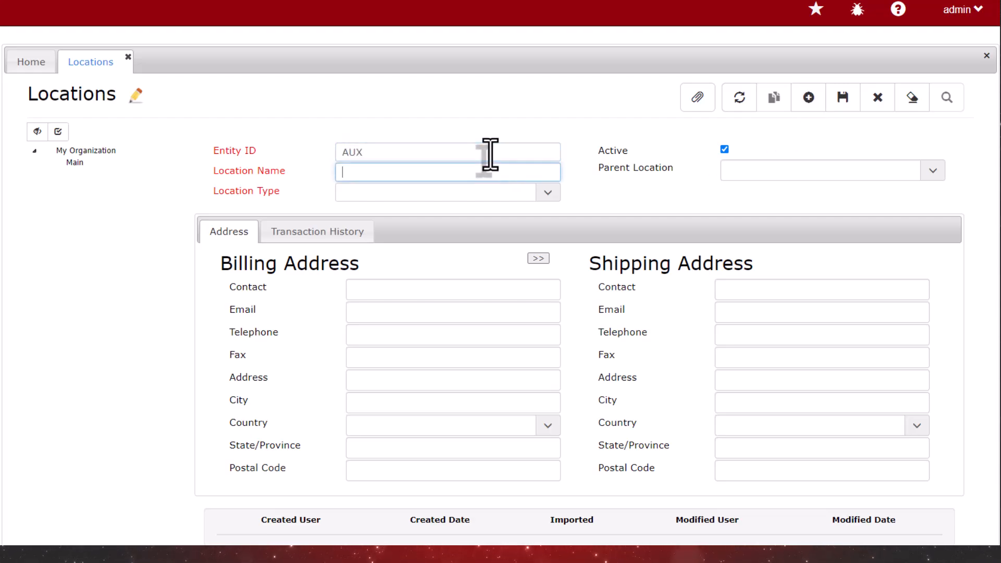
pyautogui.write('REMOT')
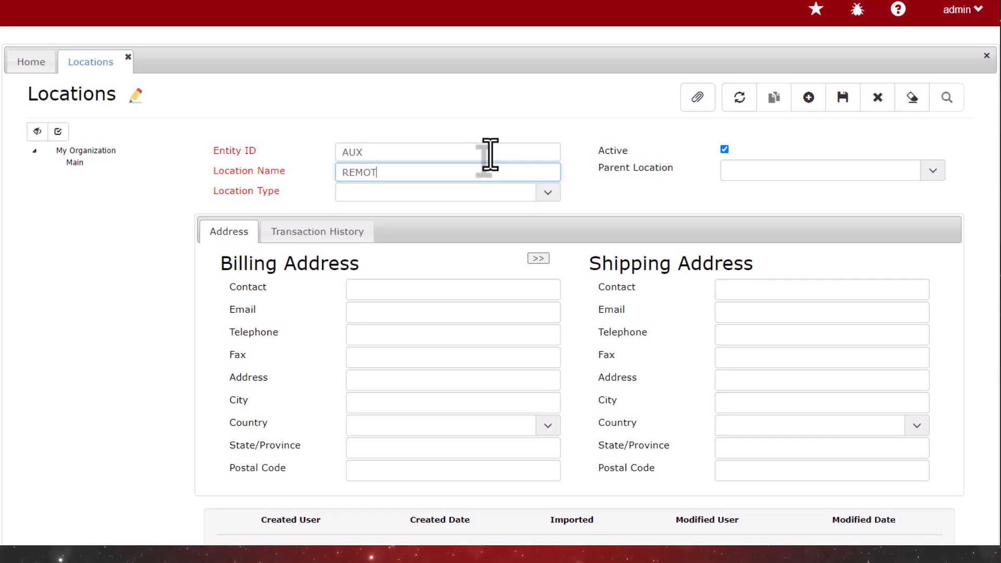
pyautogui.write('E CRIB')
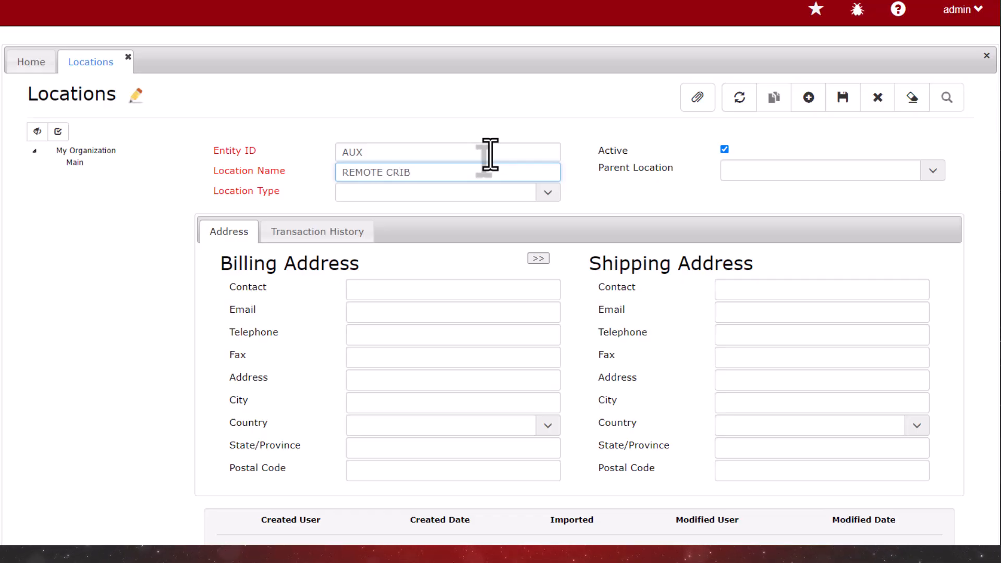
# Make the REMOTE CRIB location a Stocking Location with My Organization as its parent and save it.
pyautogui.click(547, 192)
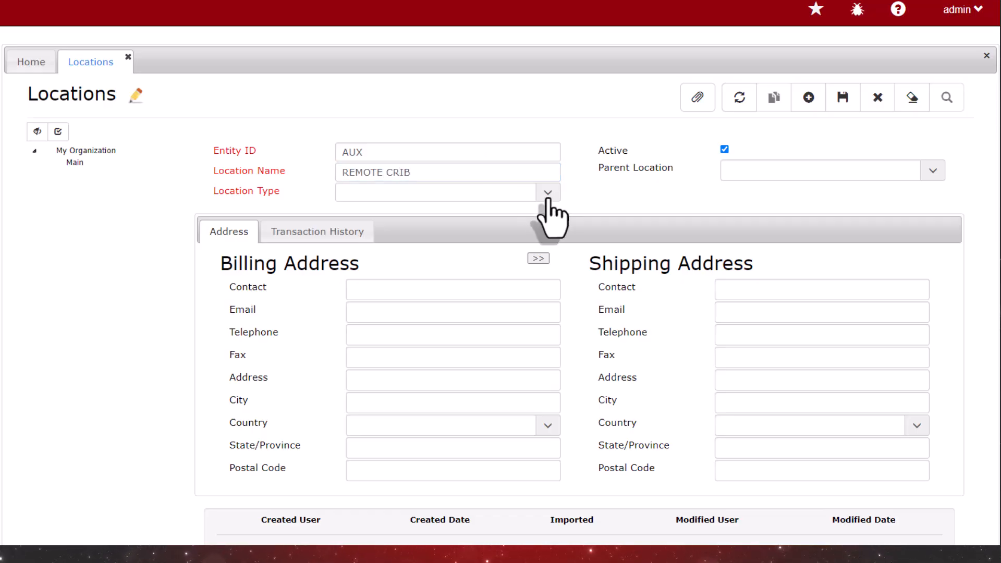
pyautogui.click(494, 223)
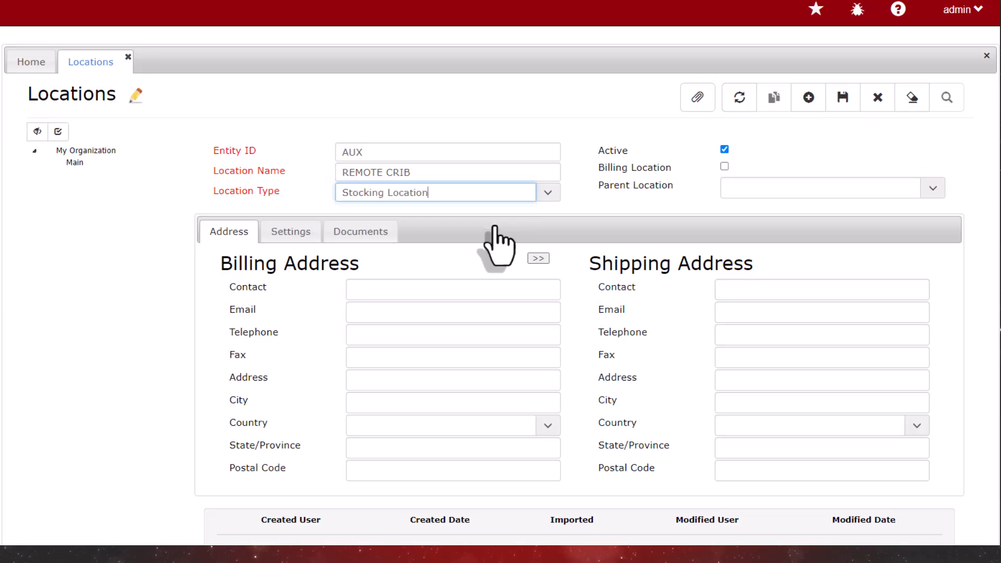
pyautogui.click(932, 190)
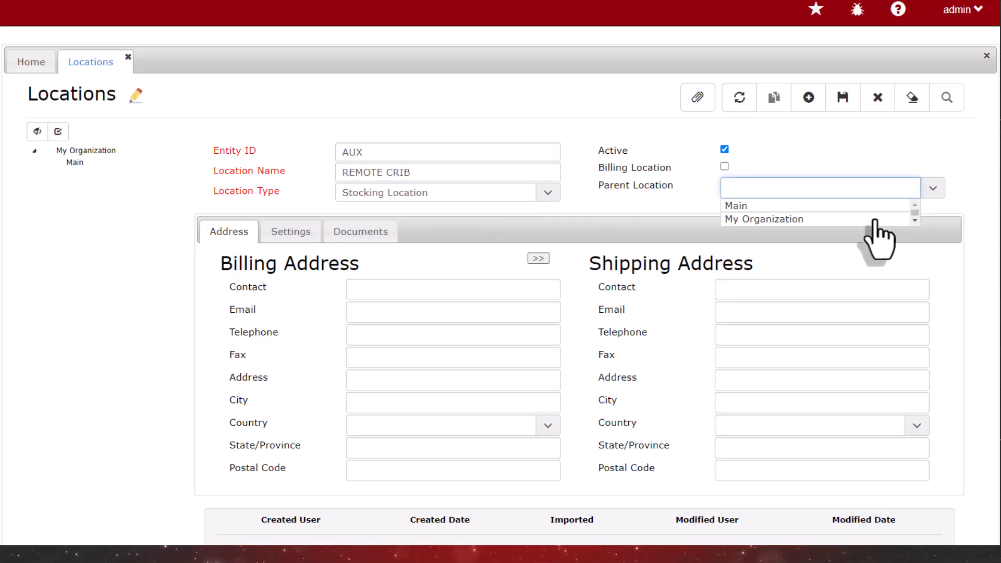
pyautogui.click(875, 221)
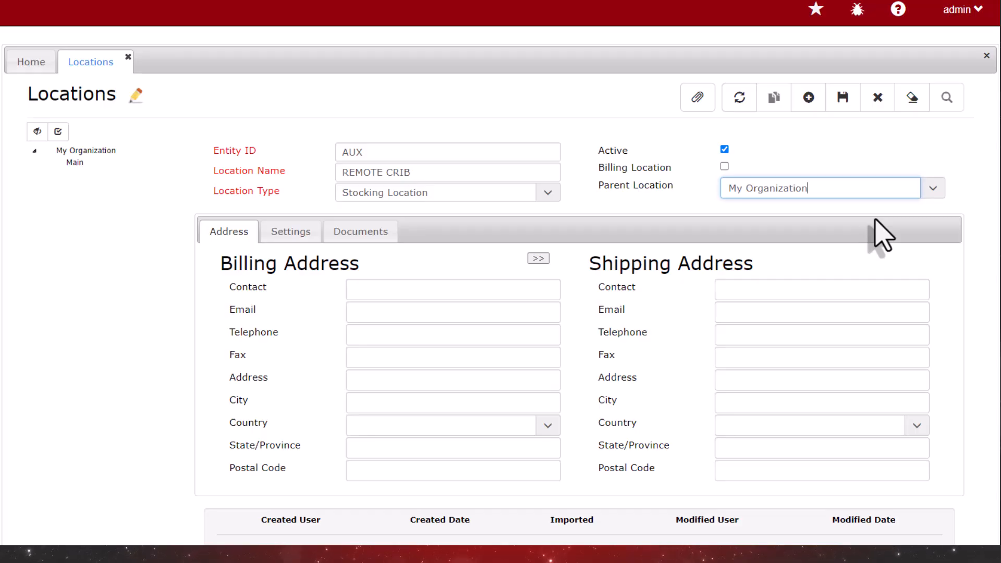
pyautogui.click(842, 97)
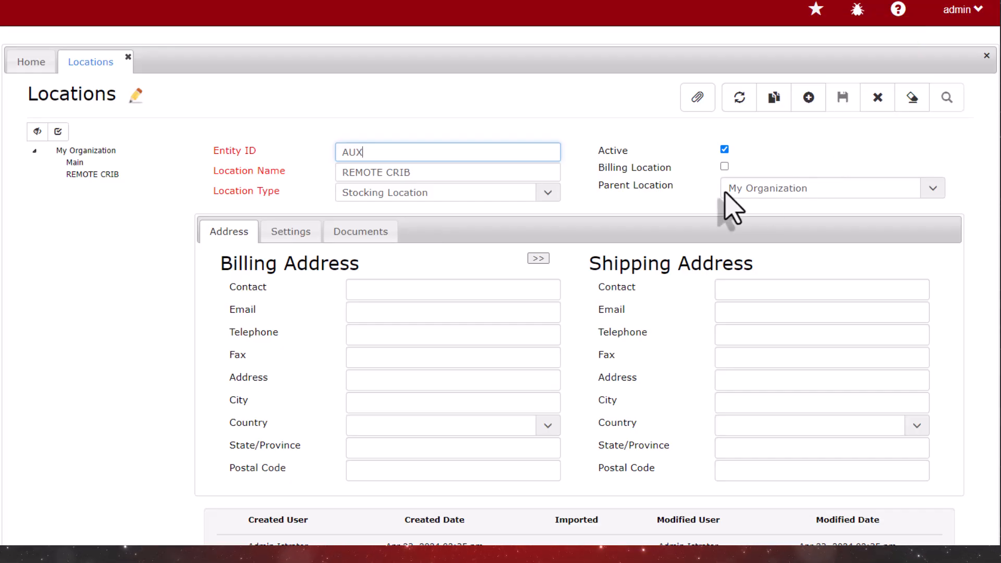
# Review the available settings of the REMOTE CRIB location and return to its address details.
pyautogui.click(291, 235)
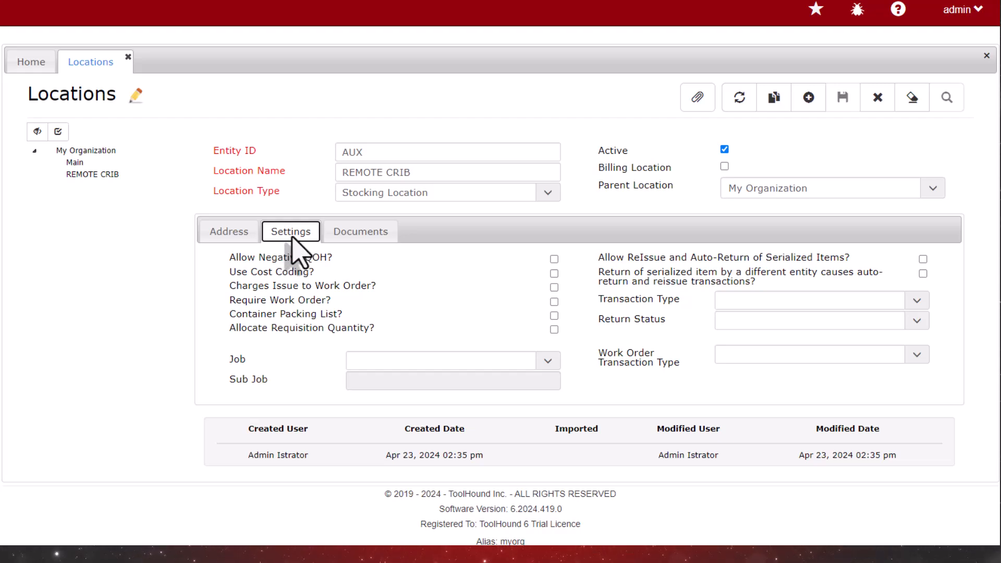
pyautogui.click(228, 235)
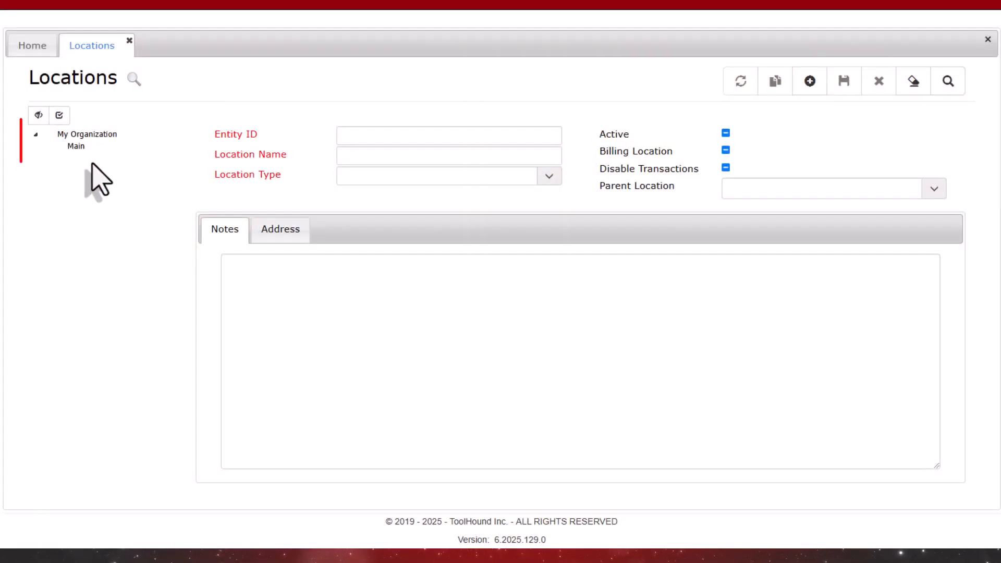
# Duplicate the Main location as a new location with Entity ID AUX and name Remote Crib, save it, and open its settings.
pyautogui.click(77, 147)
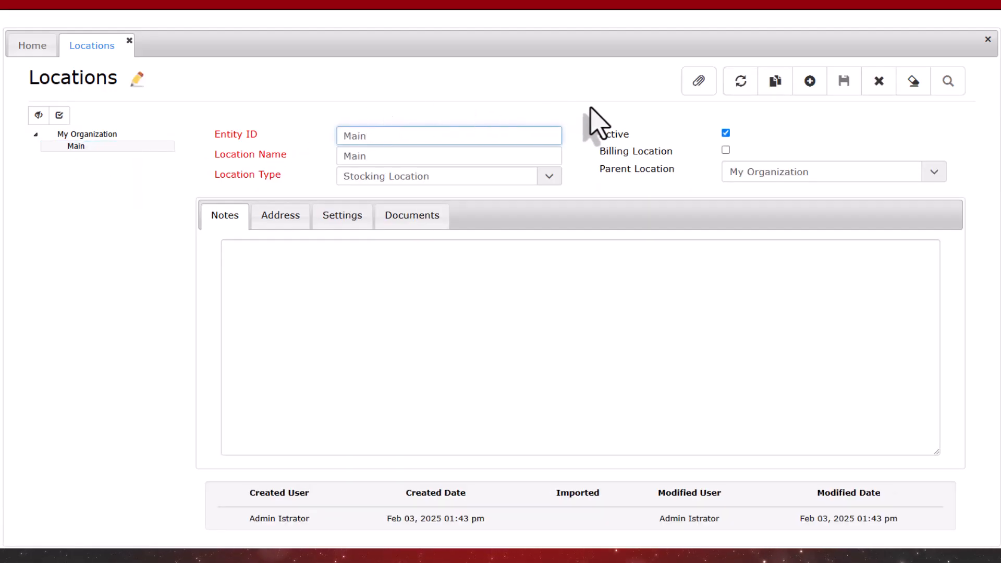
pyautogui.click(774, 82)
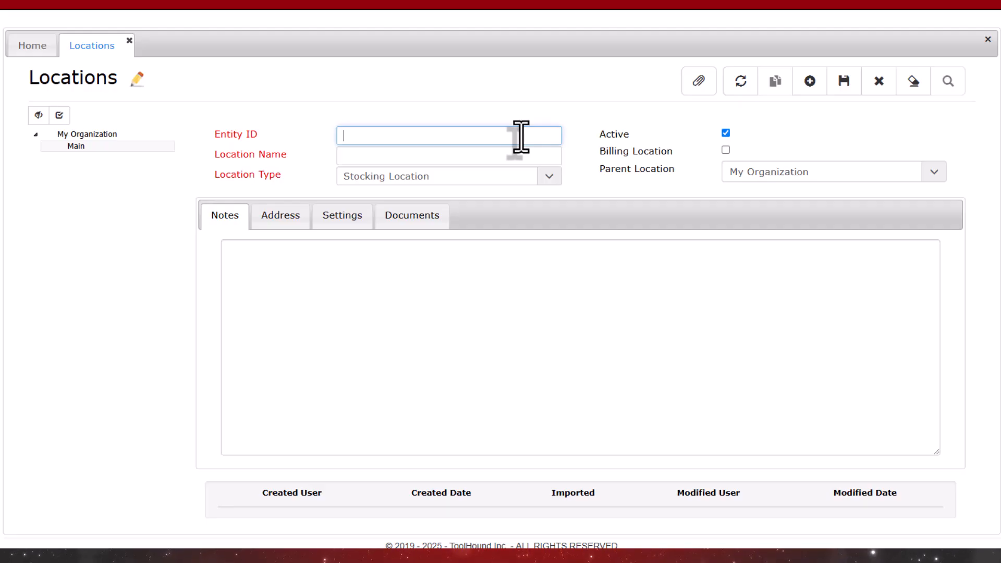
pyautogui.write('AUX')
pyautogui.press('Tab')
pyautogui.write('R')
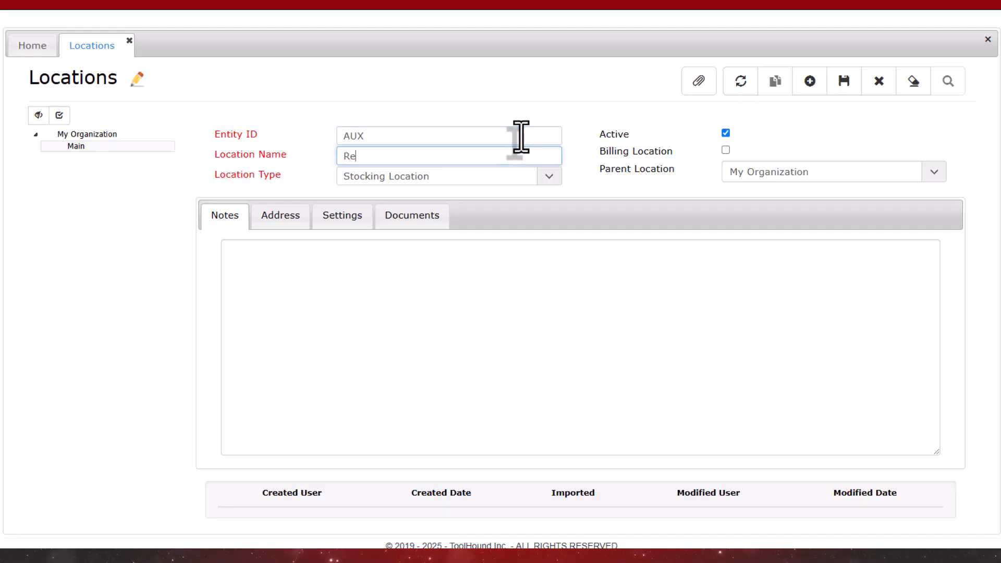
pyautogui.write('emote Cr')
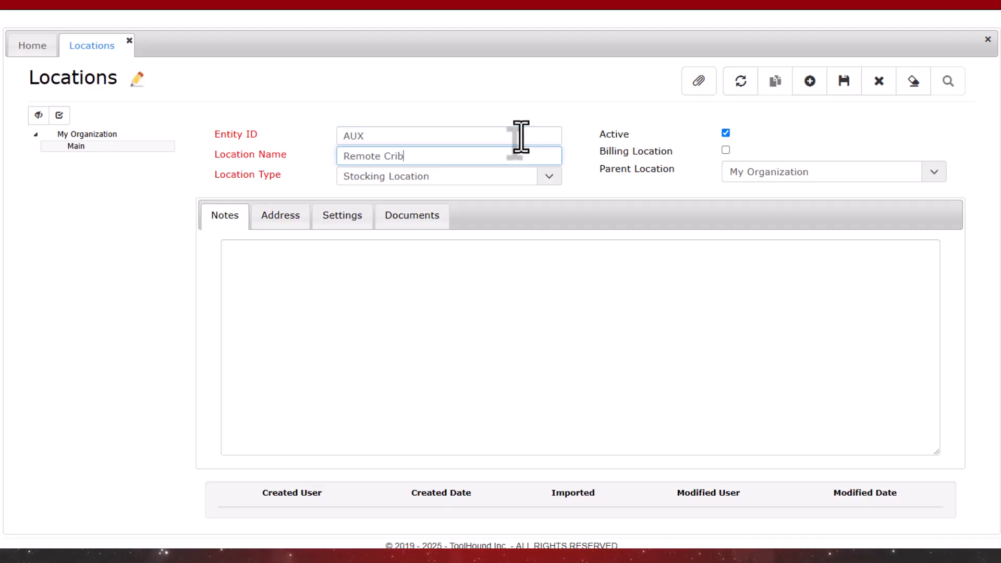
pyautogui.write('ib')
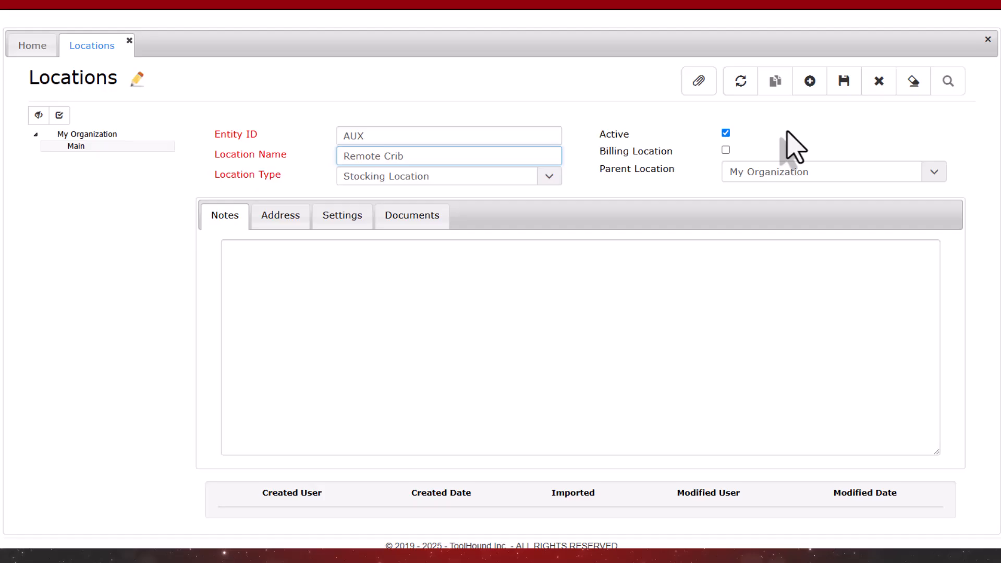
pyautogui.click(846, 87)
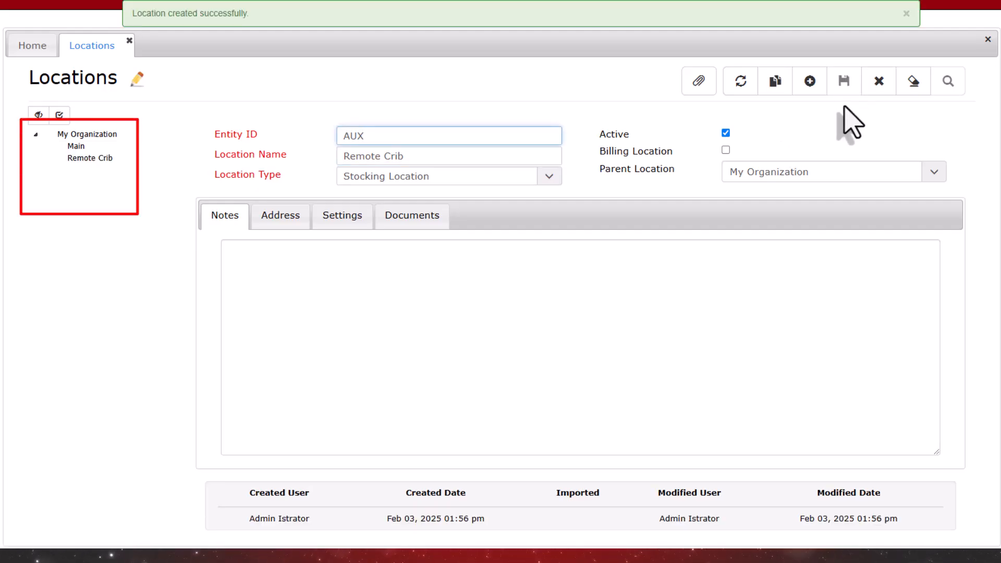
pyautogui.click(321, 225)
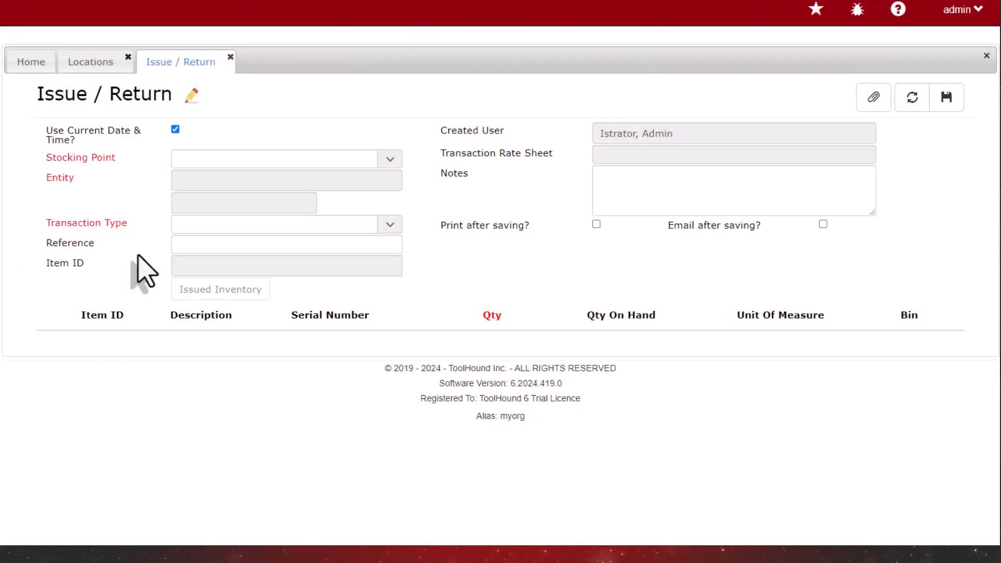
# Choose Main as the Issue / Return stocking point and switch it to REMOTE CRIB.
pyautogui.click(390, 159)
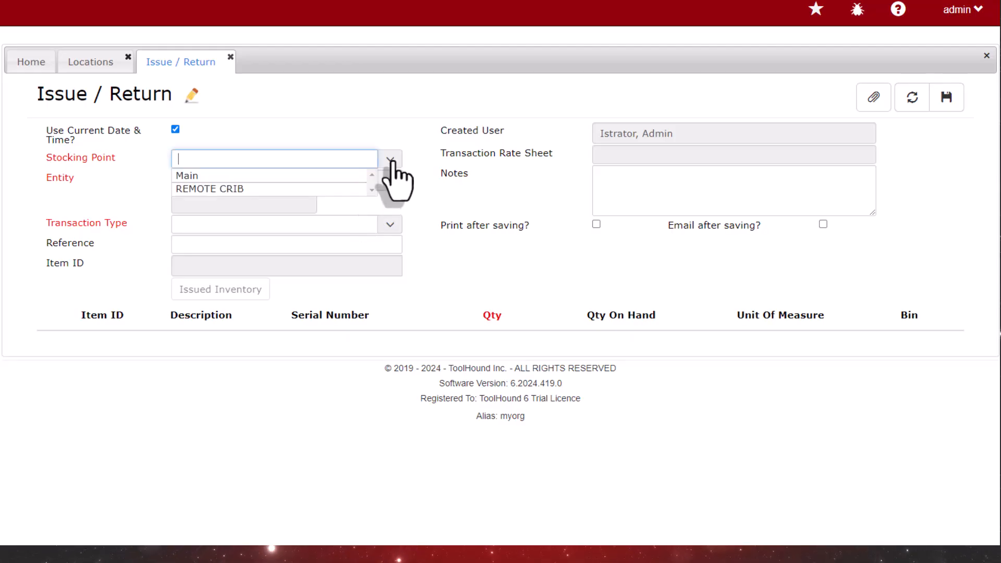
pyautogui.click(352, 177)
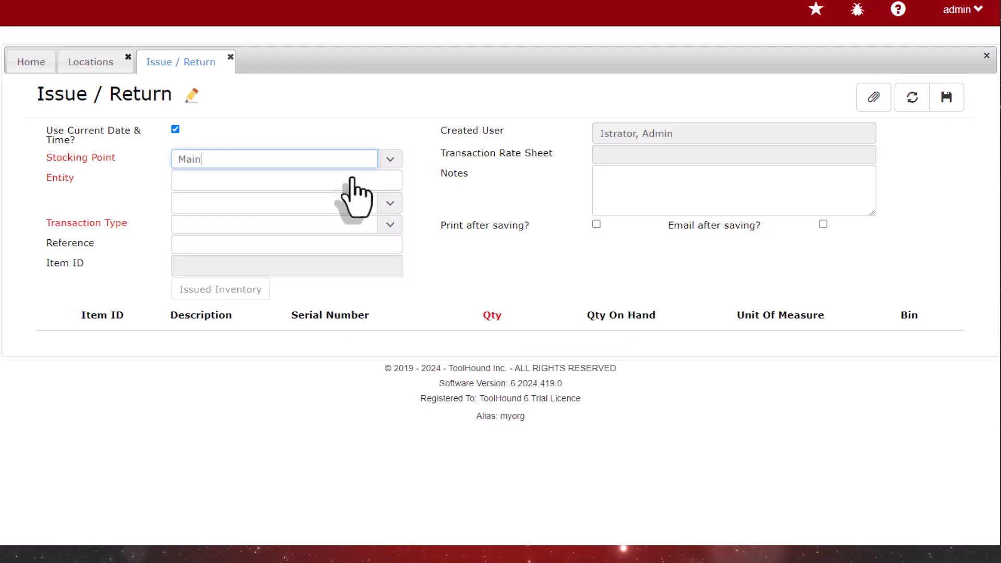
pyautogui.click(390, 160)
pyautogui.click(320, 189)
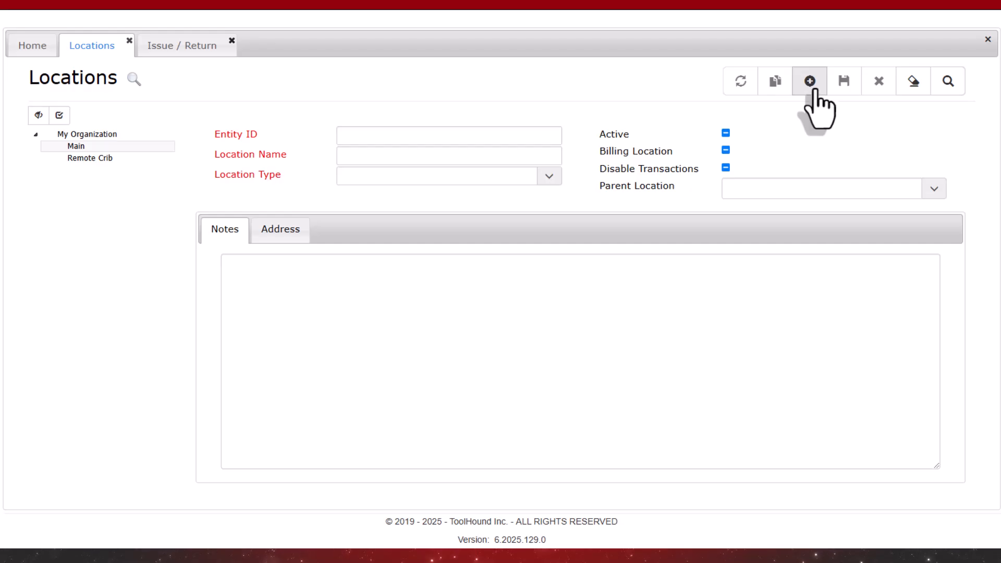
# Start a new location with FIRE HALL as both its Entity ID and location name.
pyautogui.click(814, 97)
pyautogui.click(394, 138)
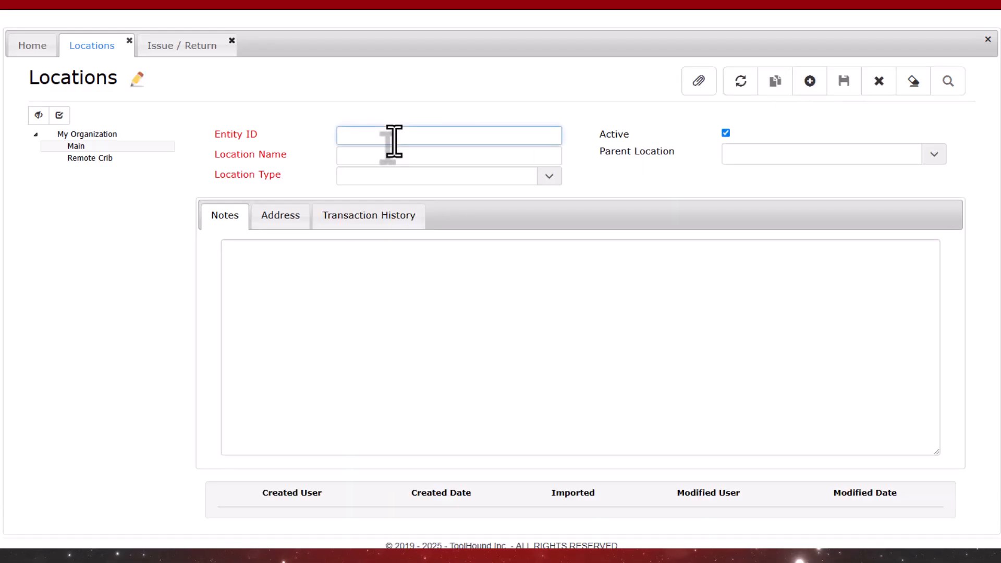
pyautogui.write('FIRE H')
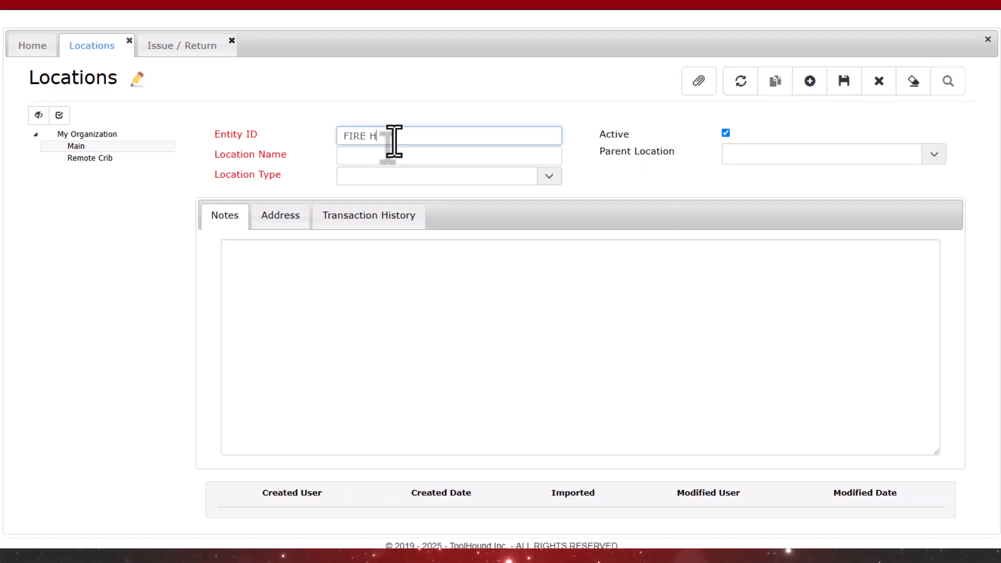
pyautogui.write('ALL')
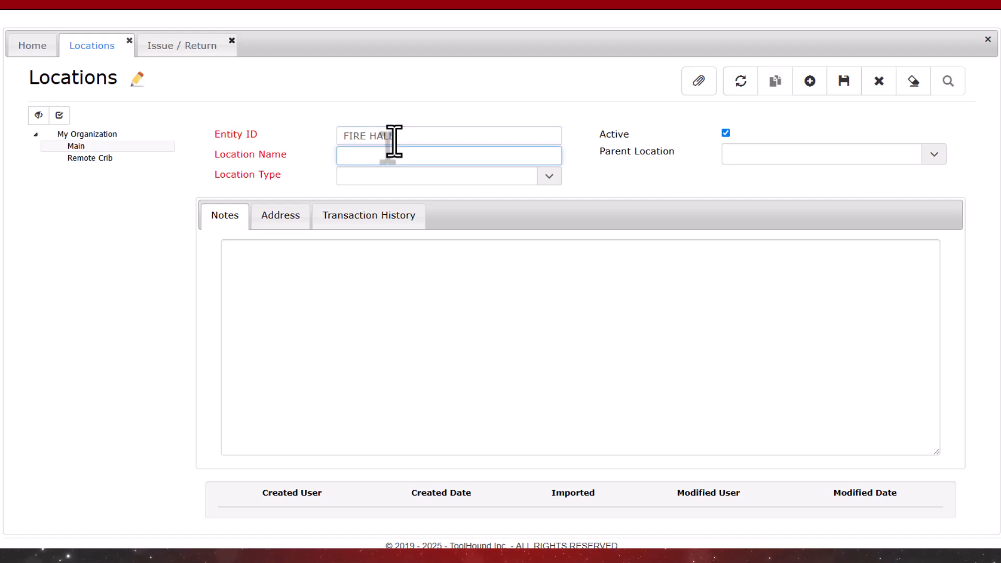
pyautogui.write('FIRE HALL')
pyautogui.press('Tab')
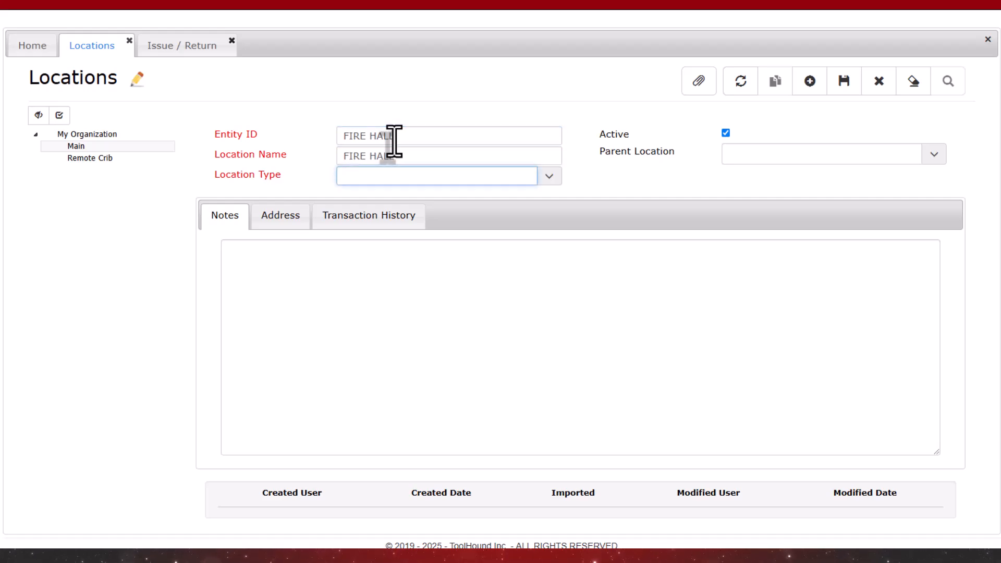
# Make the FIRE HALL location a Non-stocking Location with Main as its parent and save it.
pyautogui.click(547, 178)
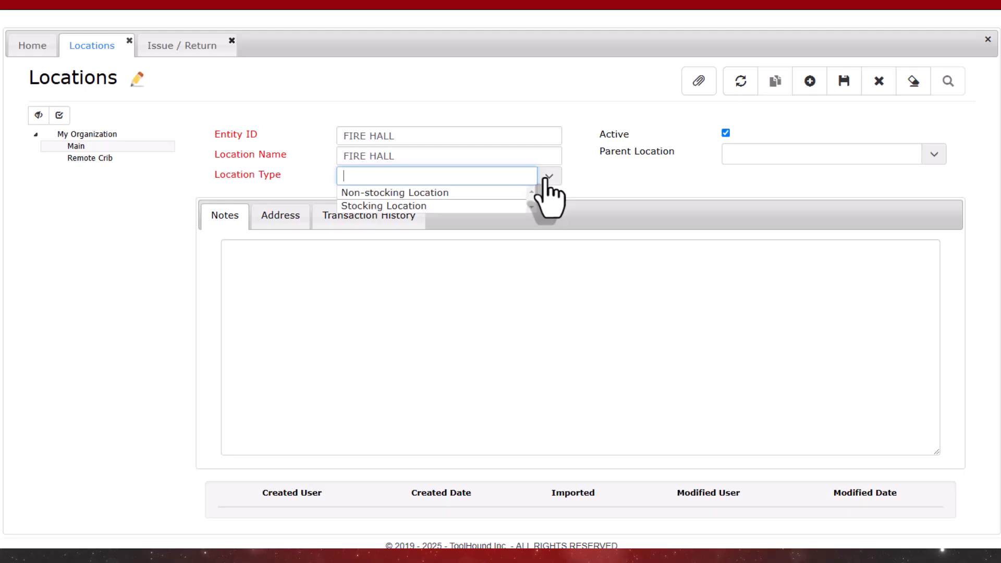
pyautogui.click(514, 193)
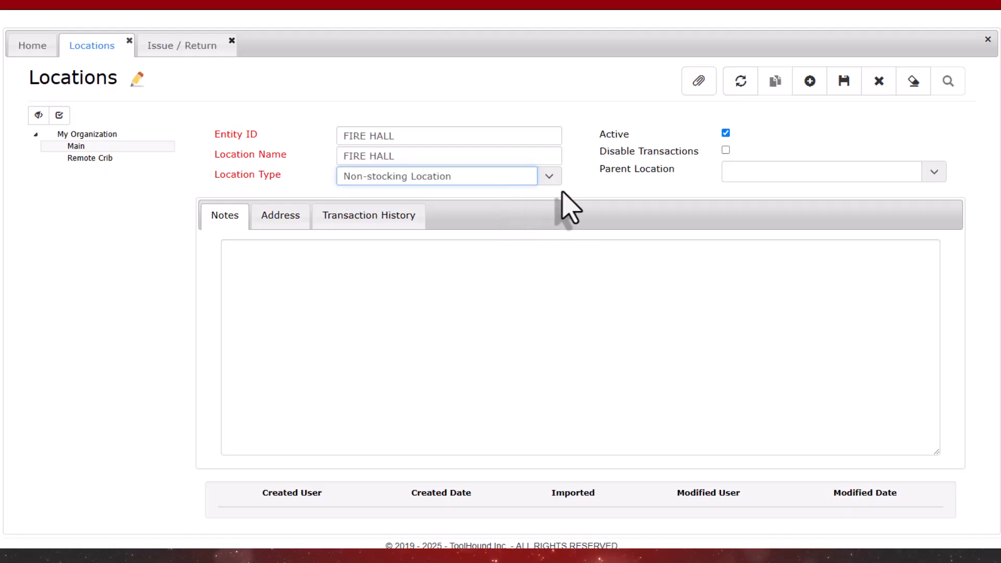
pyautogui.click(933, 174)
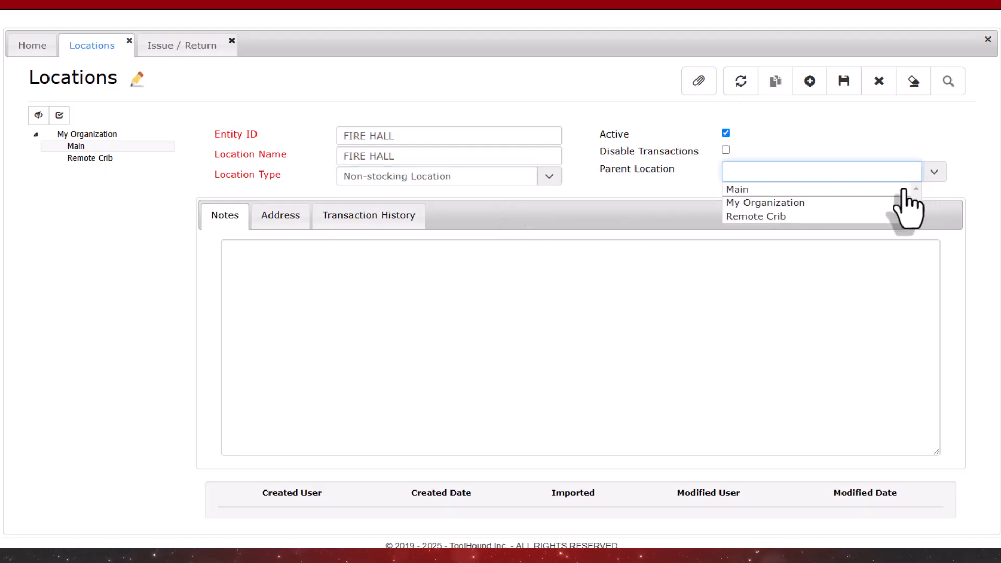
pyautogui.click(757, 189)
pyautogui.click(843, 81)
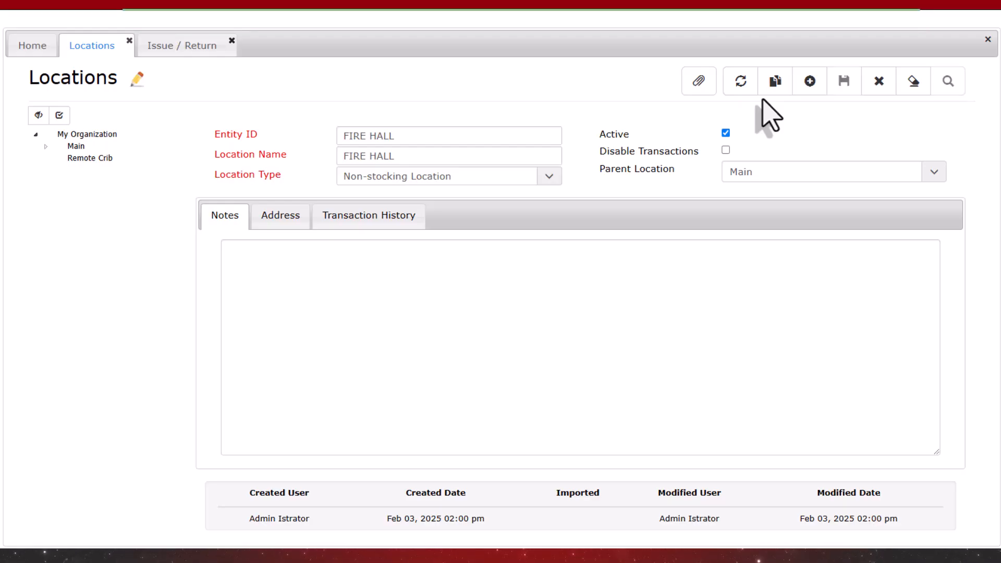
# Duplicate the FIRE HALL location with TRUCK 2 as both Entity ID and location name, save it, and expand Main in the location tree.
pyautogui.click(775, 83)
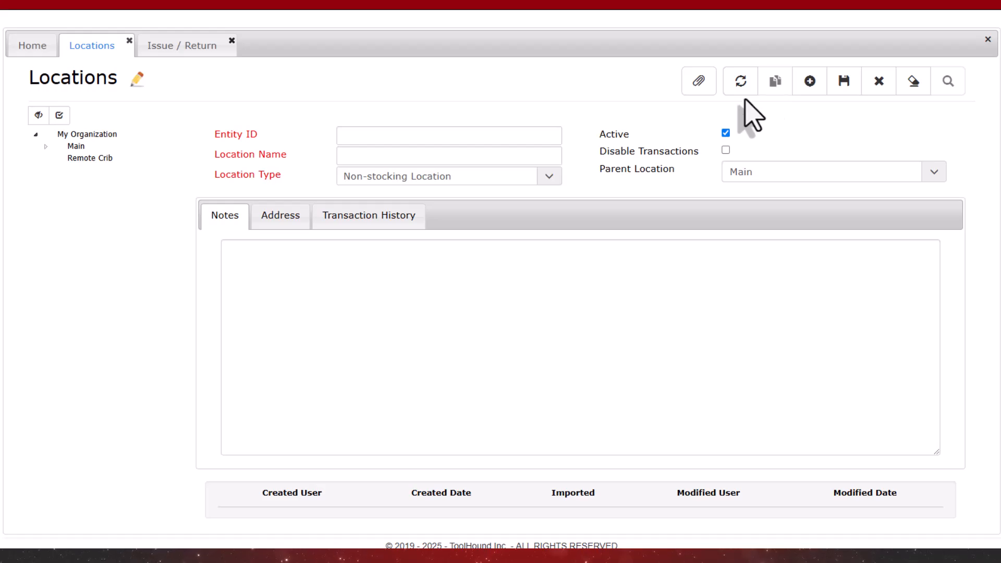
pyautogui.click(530, 140)
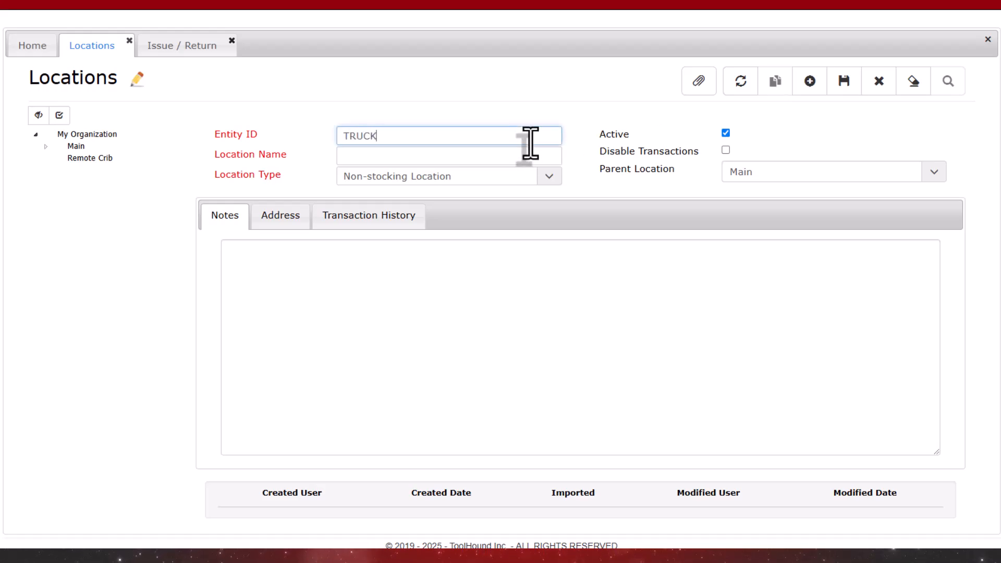
pyautogui.press('Tab')
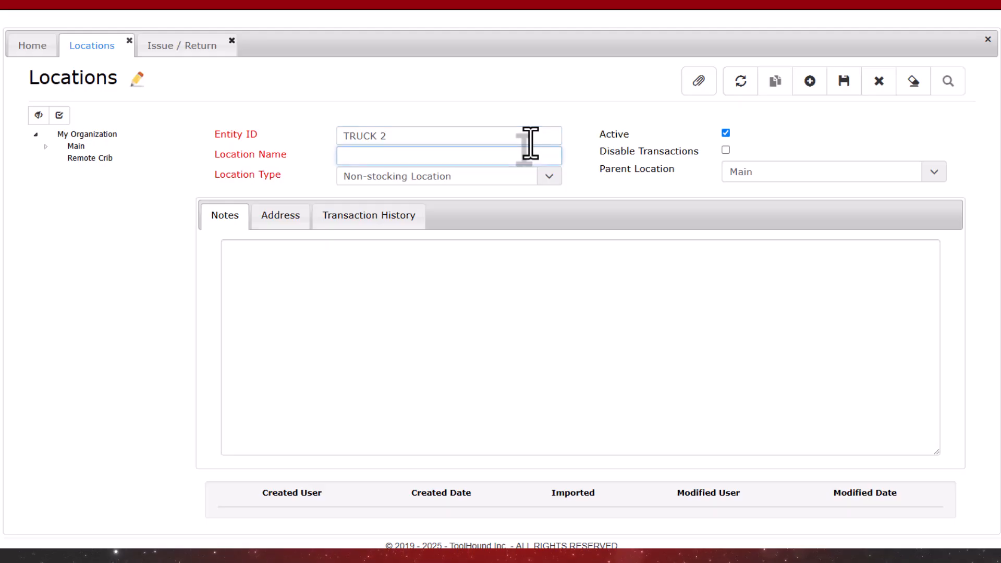
pyautogui.write('TRUCK 2')
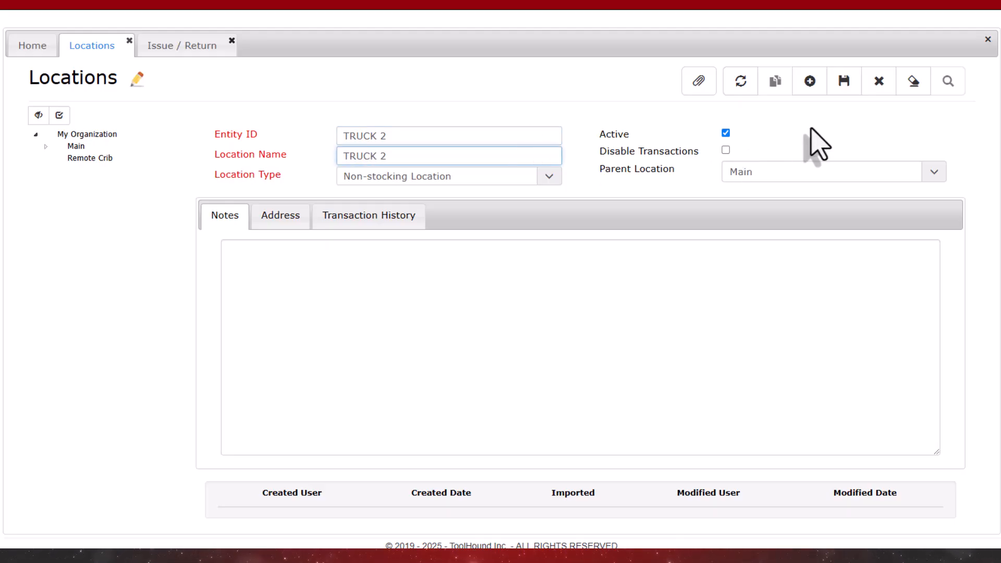
pyautogui.click(844, 84)
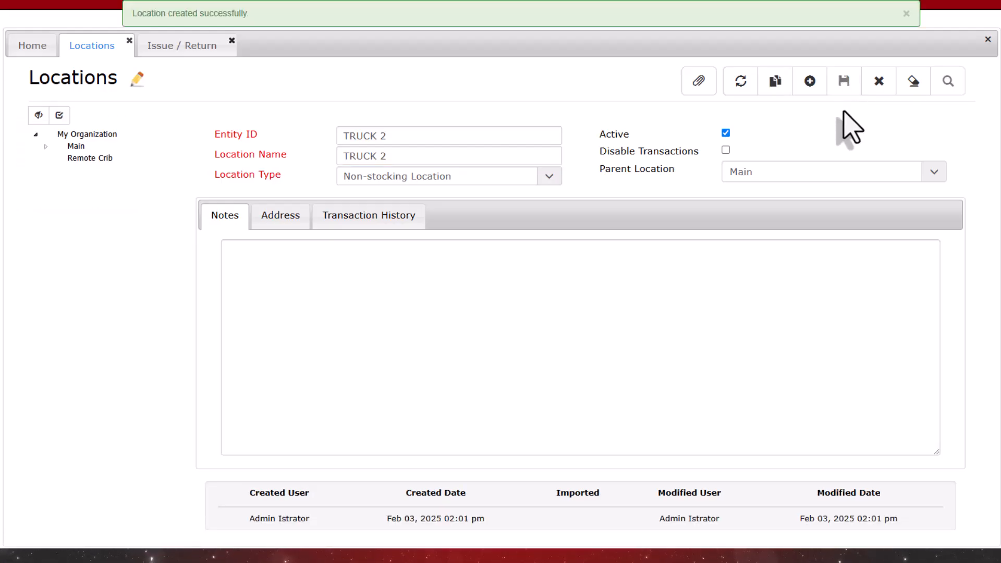
pyautogui.click(46, 146)
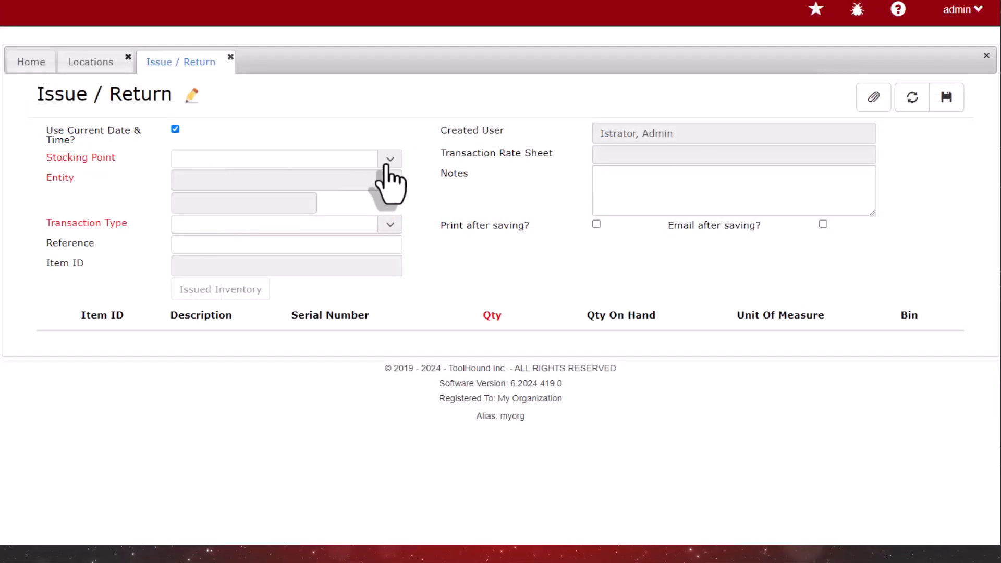
# Choose Main as the Issue / Return stocking point and examine which entities are available for it.
pyautogui.click(386, 165)
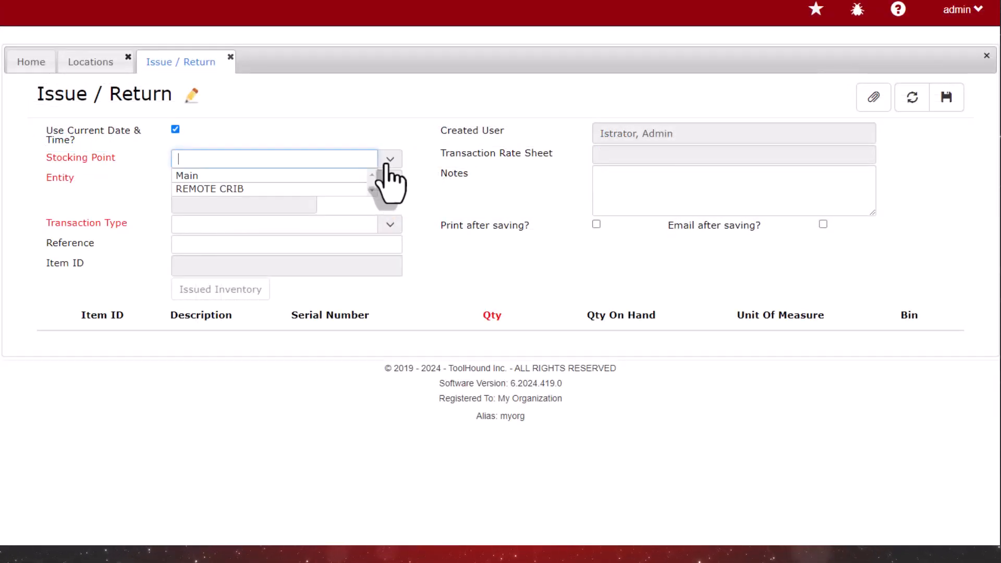
pyautogui.click(338, 176)
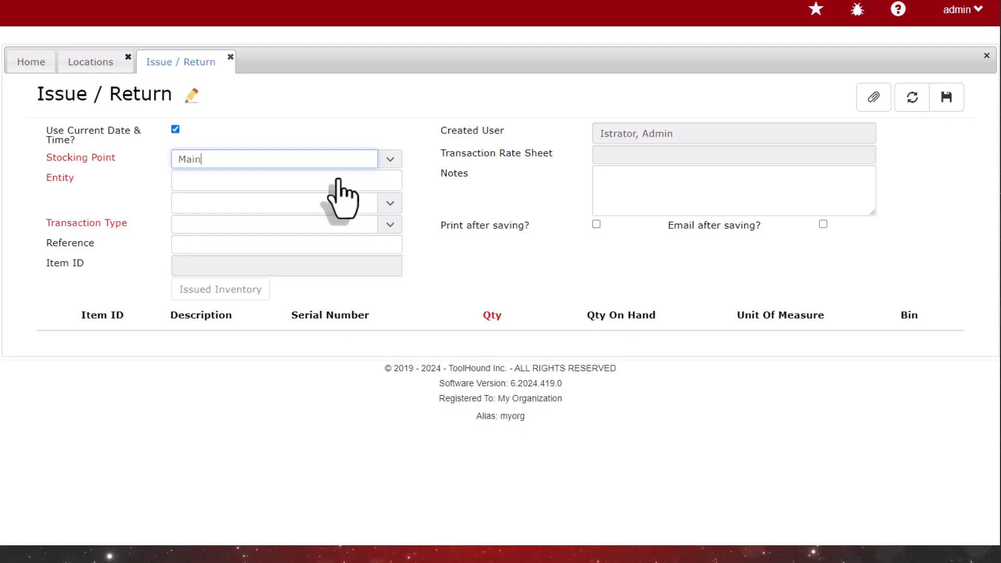
pyautogui.click(395, 209)
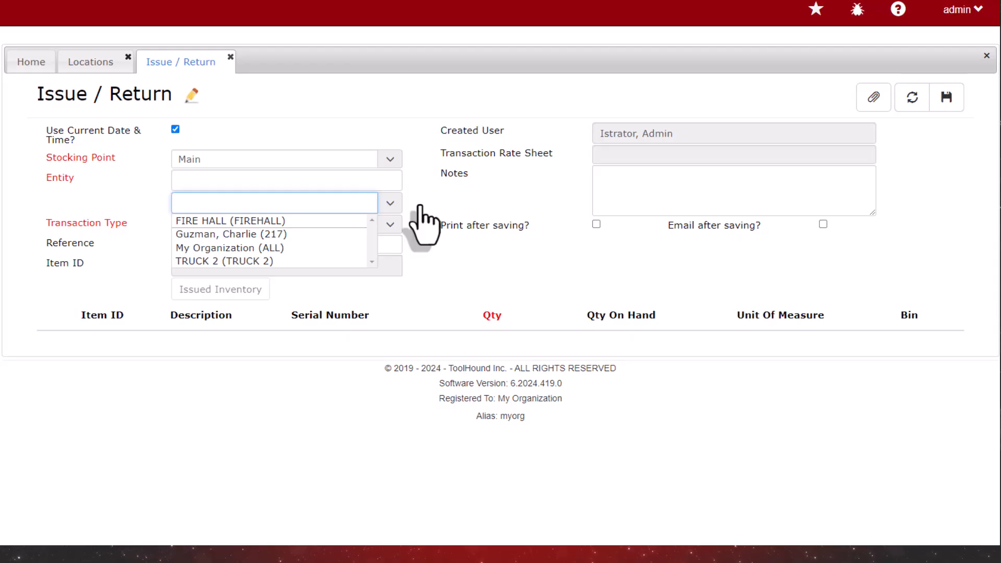
pyautogui.click(420, 207)
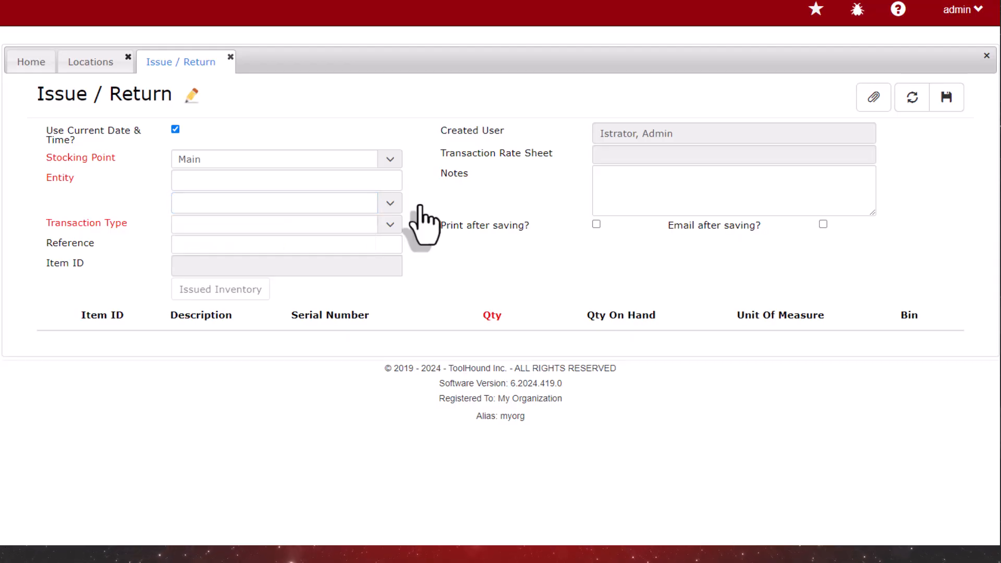
# Switch the Issue / Return stocking point to REMOTE CRIB and check its list of available entities.
pyautogui.click(390, 159)
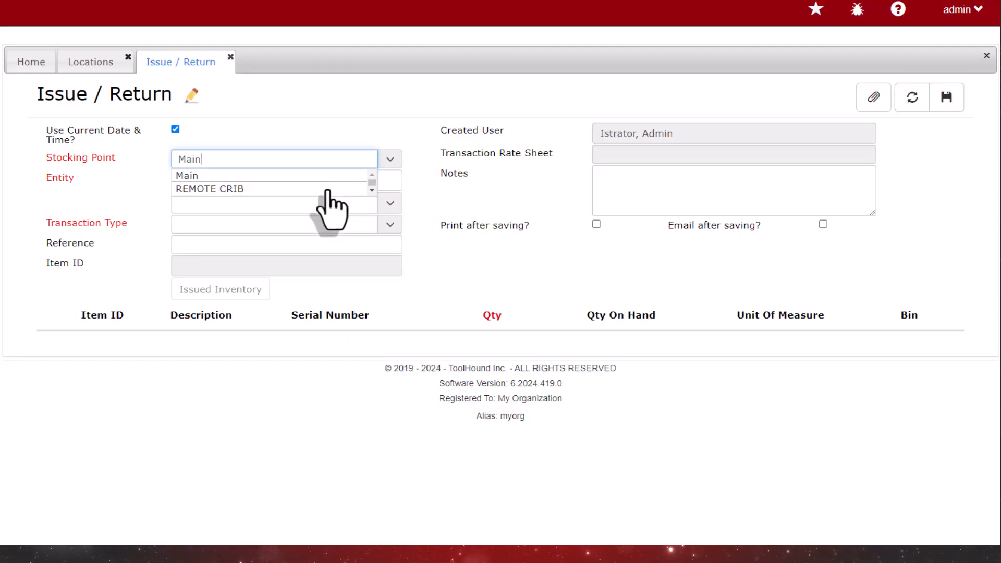
pyautogui.click(327, 190)
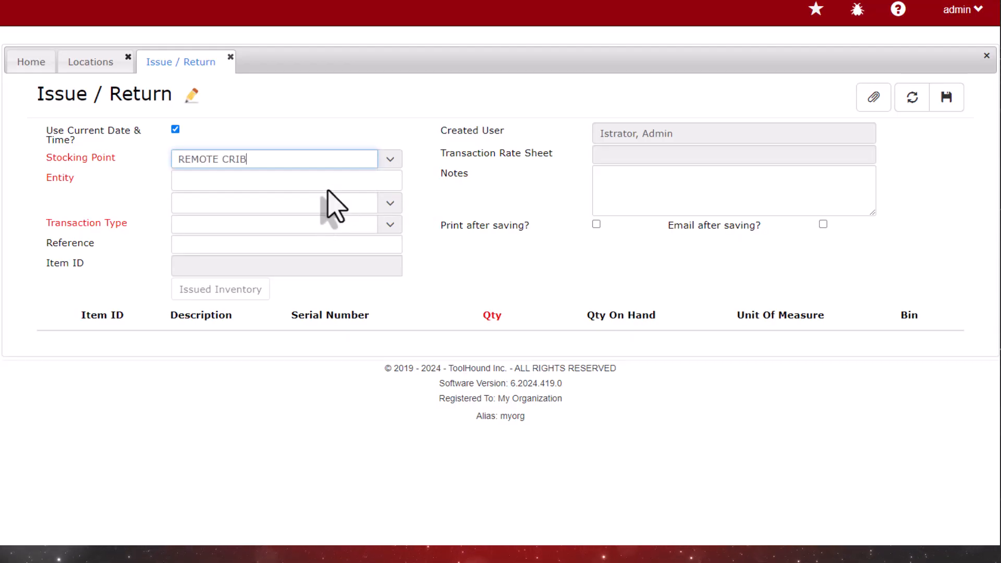
pyautogui.click(392, 204)
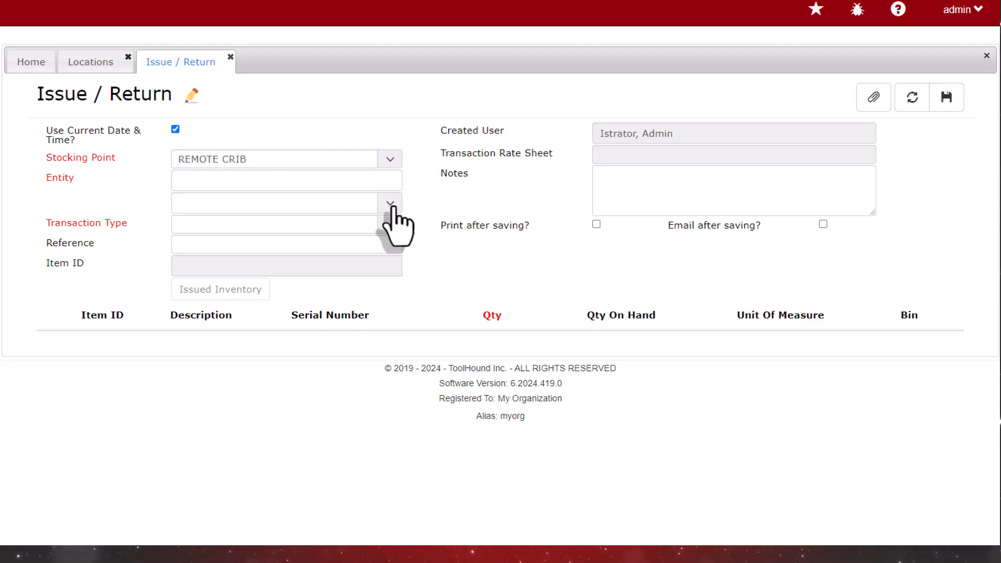
pyautogui.click(421, 223)
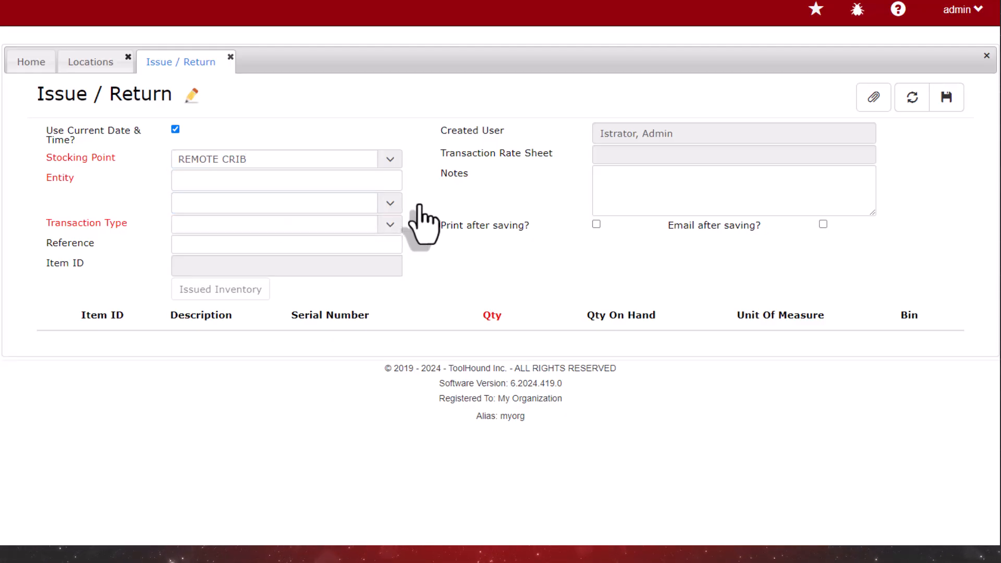